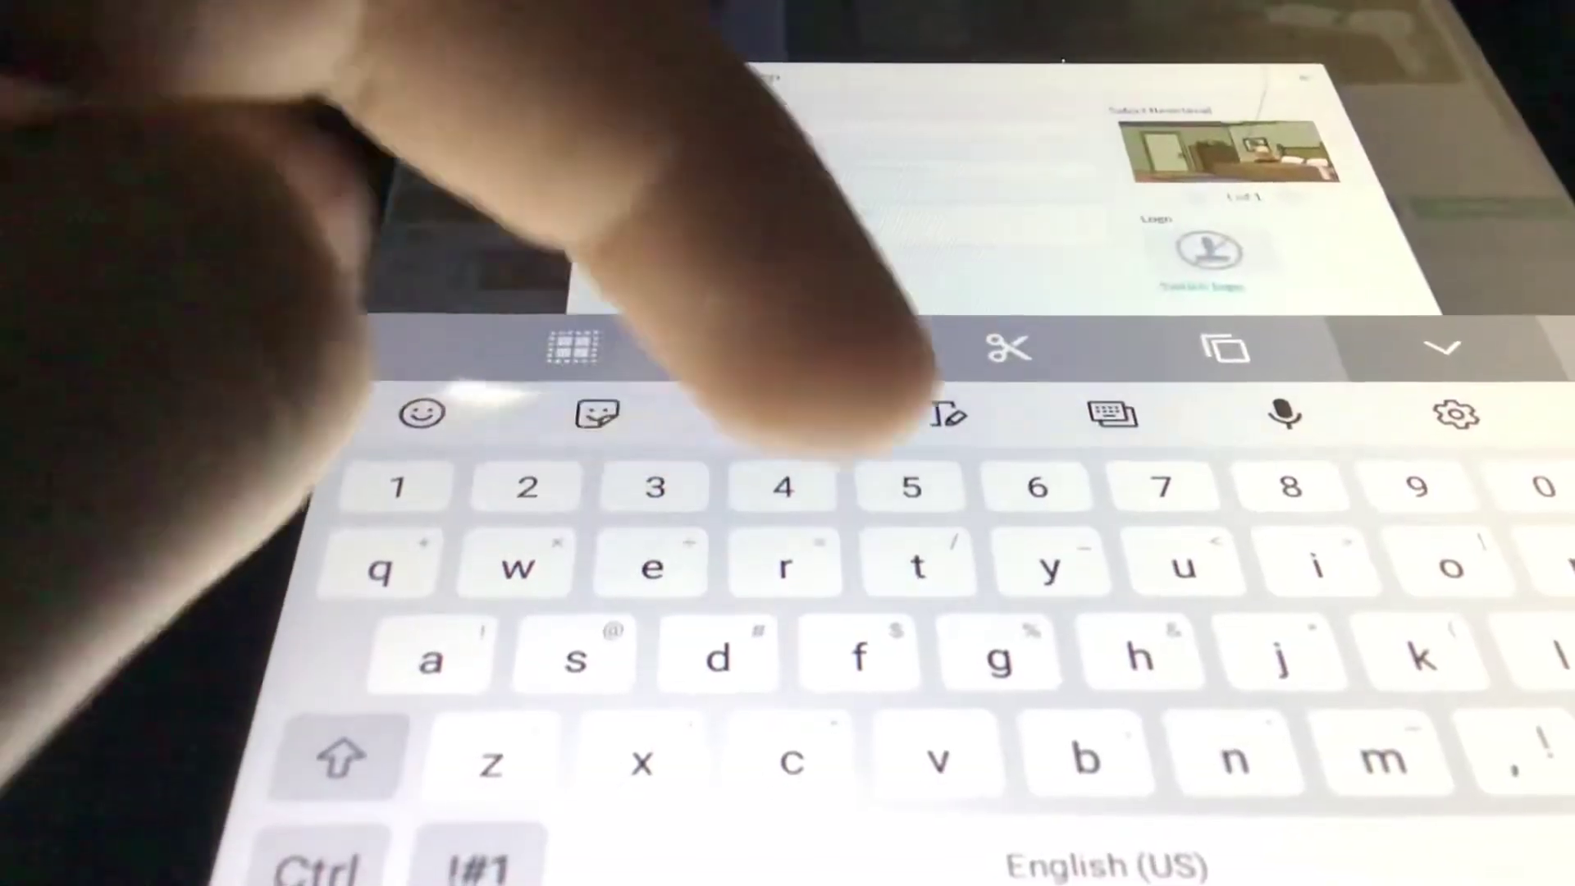
text(test)
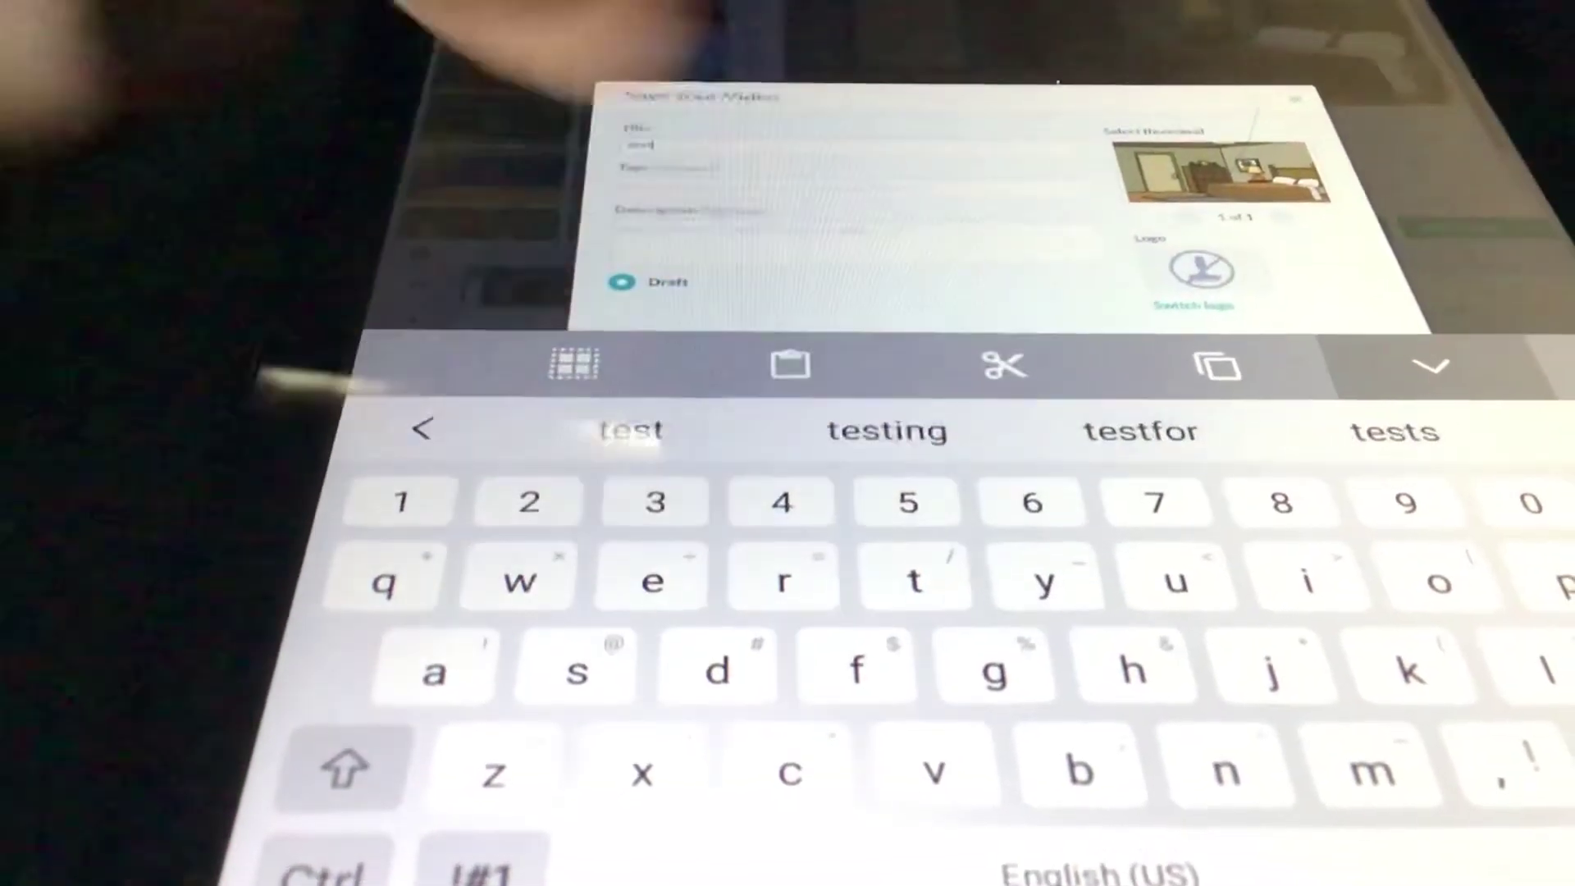